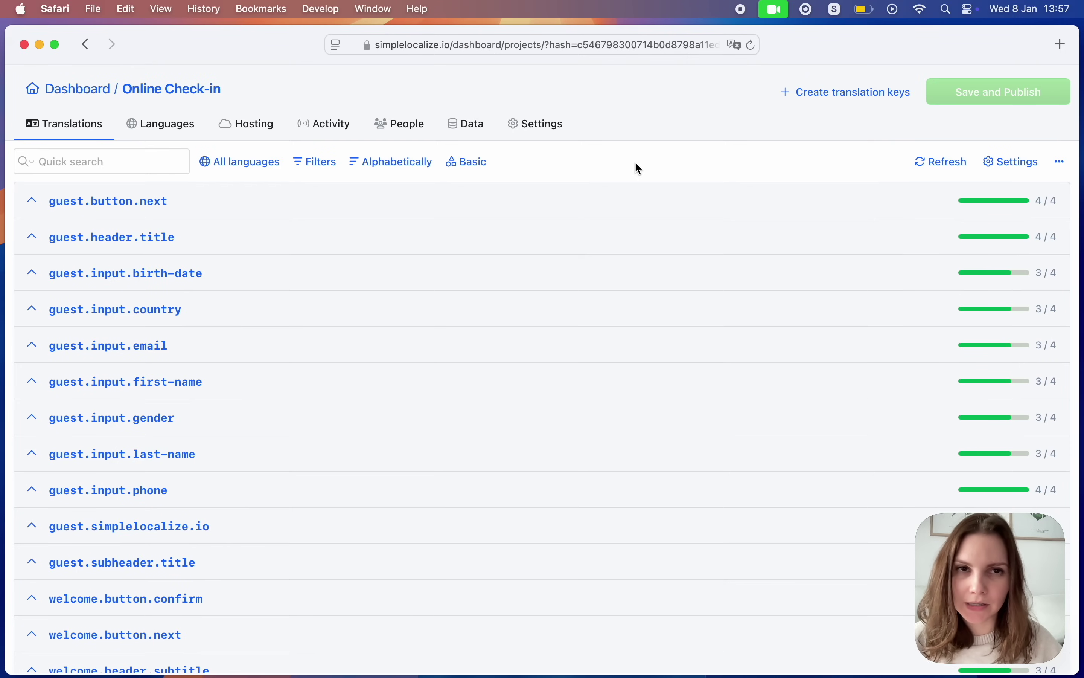
Open the public suggestions page from project Settings and pick the Polish date-of-birth entry
left_click(527, 129)
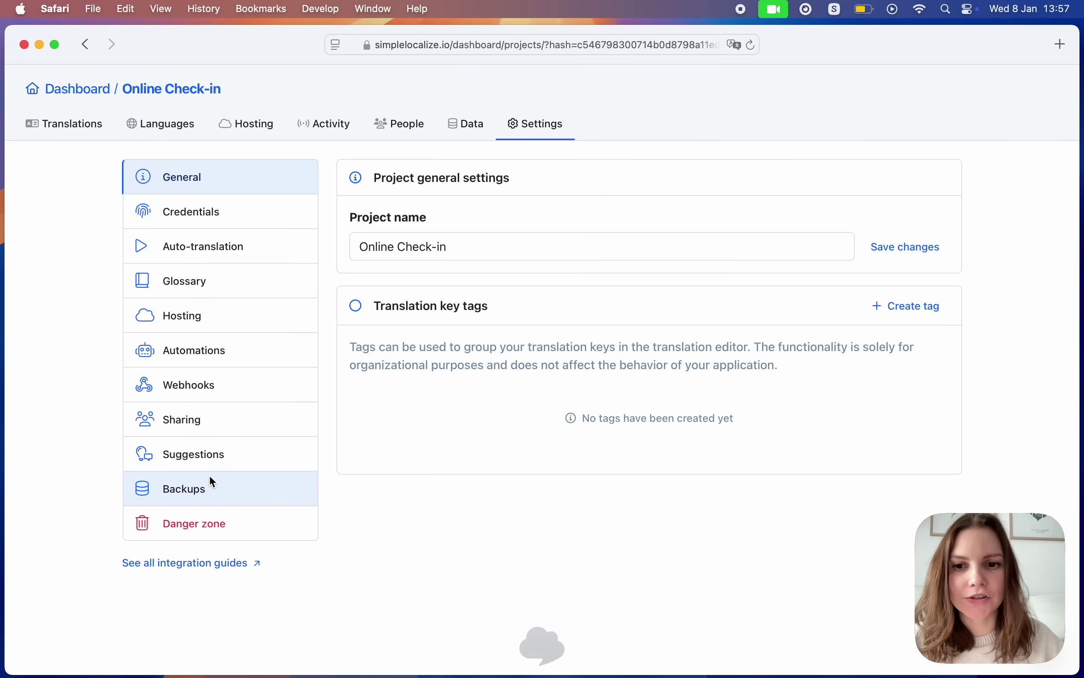
left_click(207, 459)
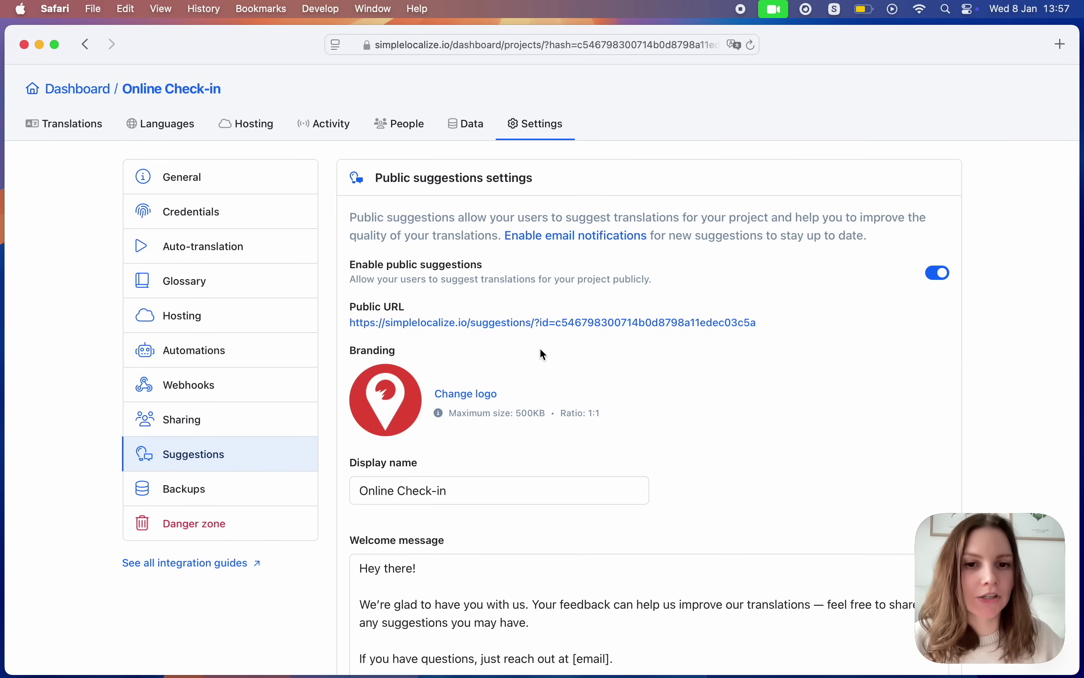
left_click(520, 323)
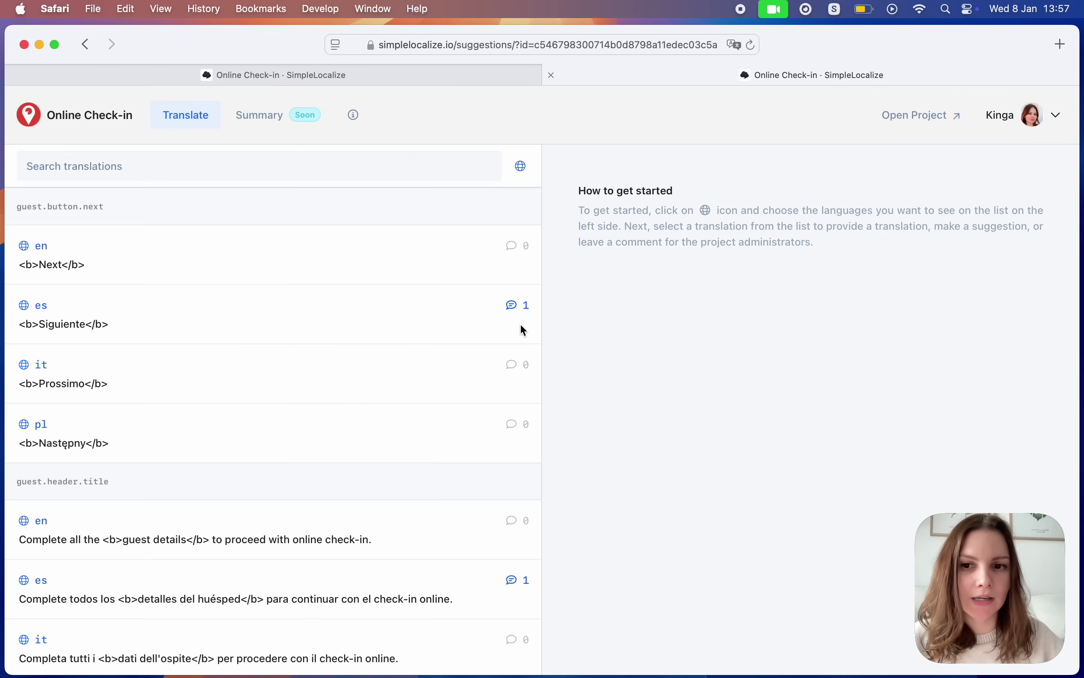
scroll(368, 474, "down", 15)
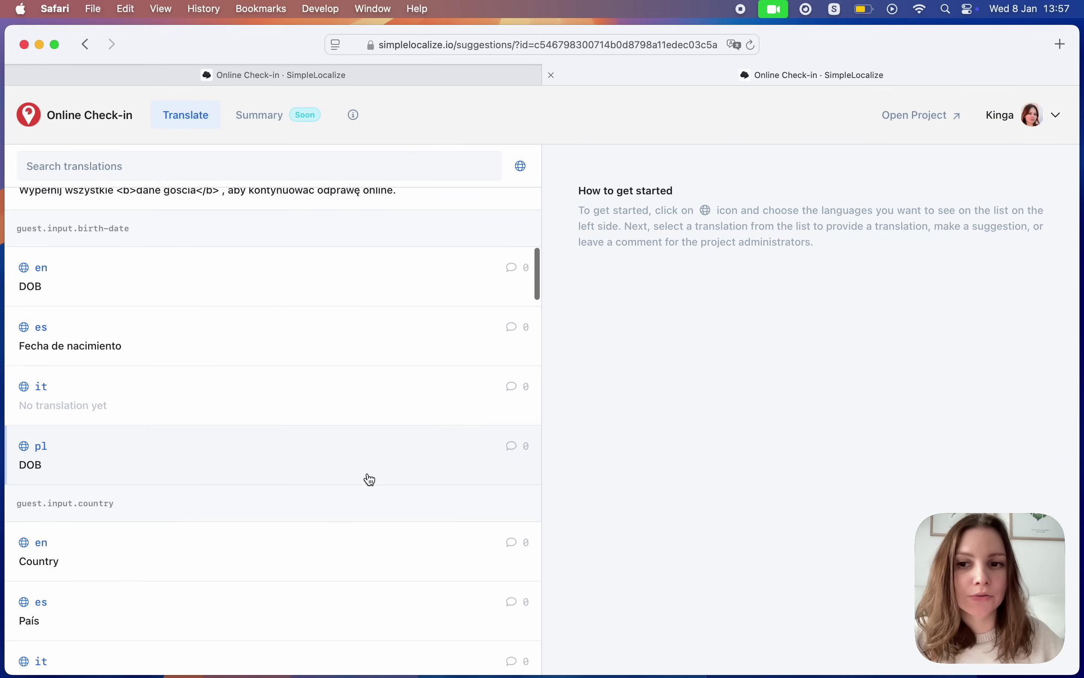
left_click(370, 479)
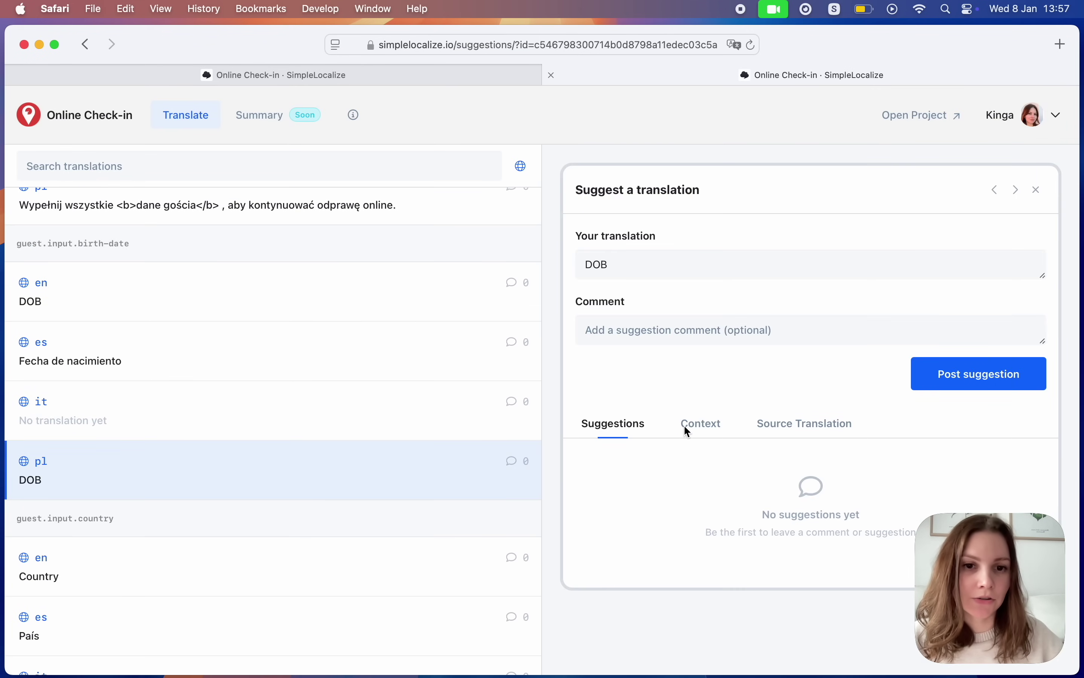
Replace the Polish text with 'Data urodzenia', add the comment 'comment', and post the suggestion
double_click(627, 272)
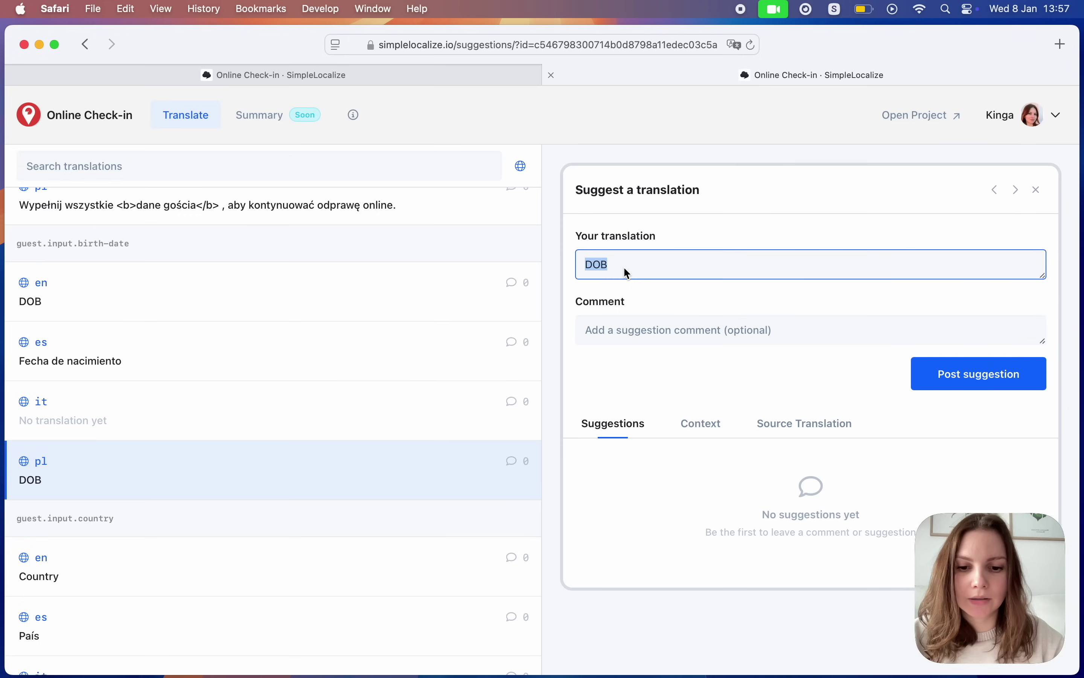
type("Data ")
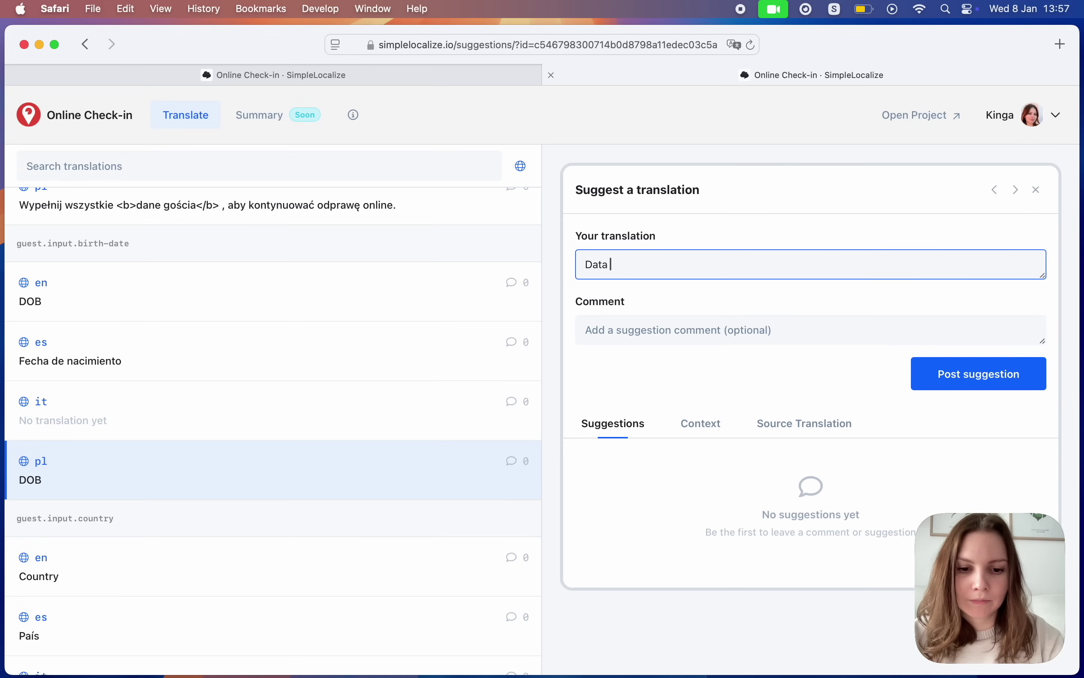
type("urodzenia")
left_click(666, 337)
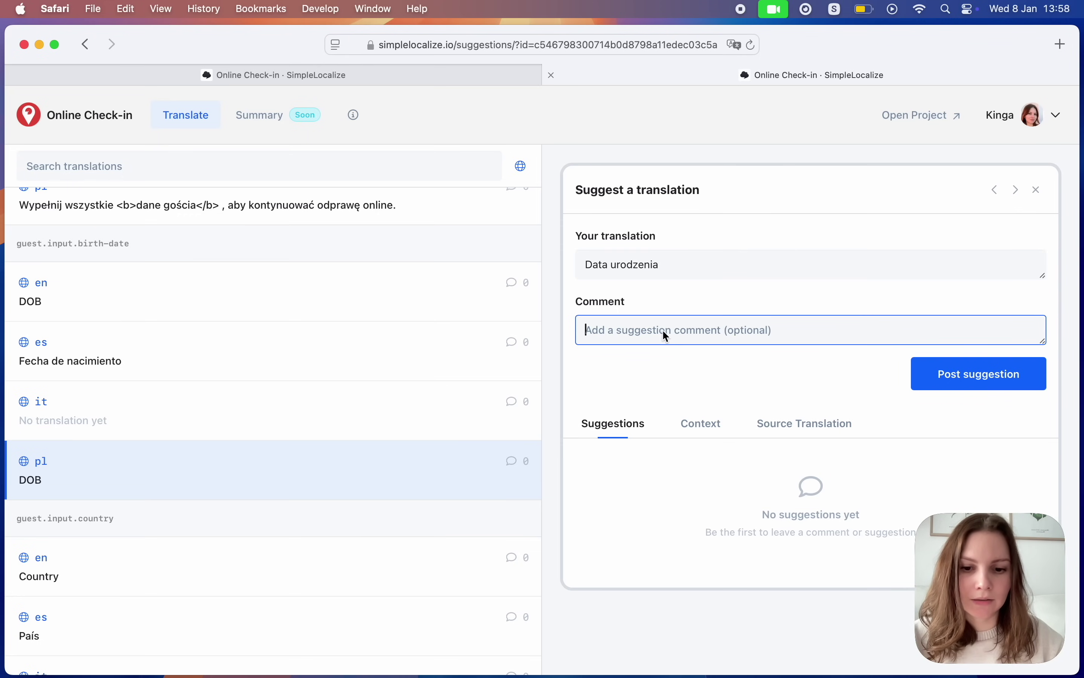
type("comment")
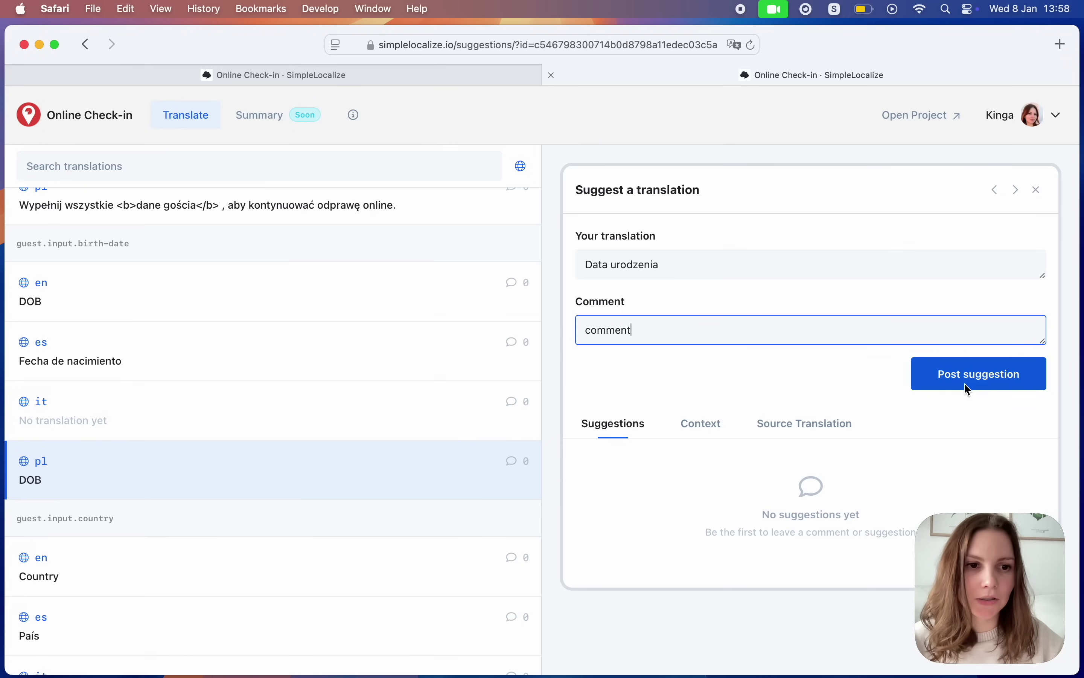
left_click(968, 388)
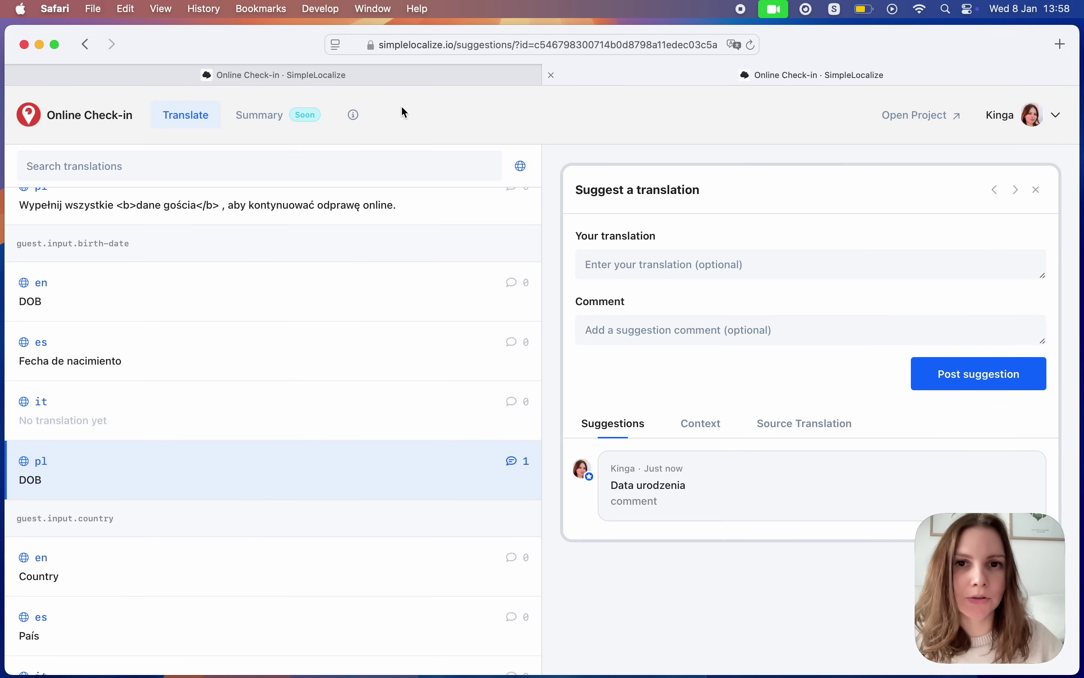
In the project's Translations list, expand guest.input.birth-date and show the Polish row's suggestions
left_click(400, 78)
left_click(63, 147)
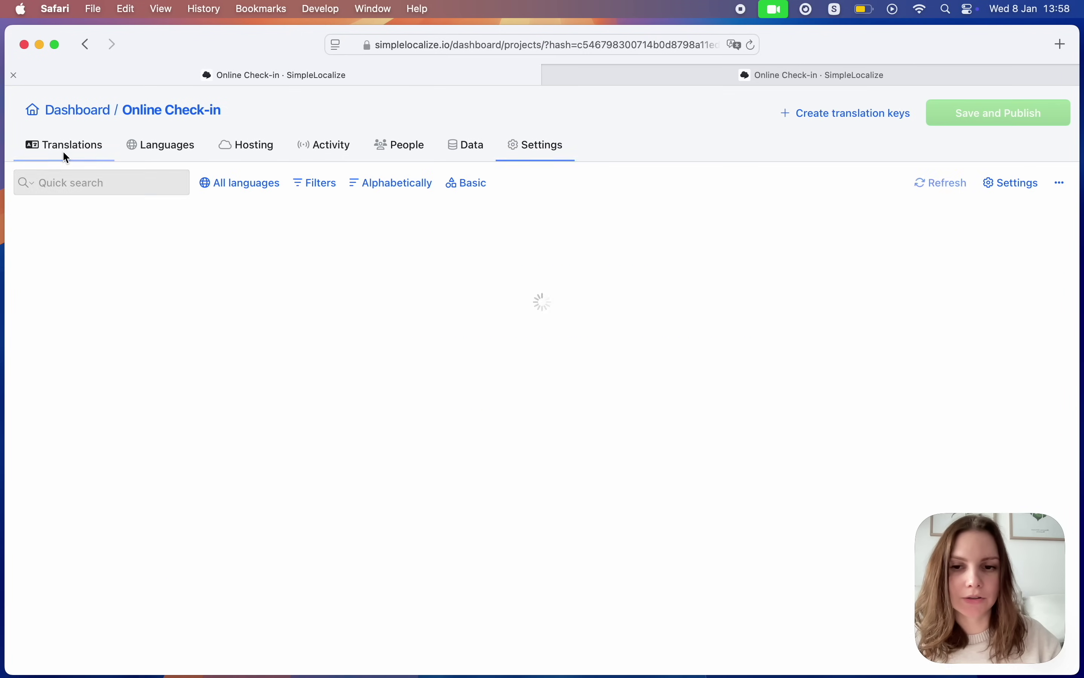
left_click(465, 301)
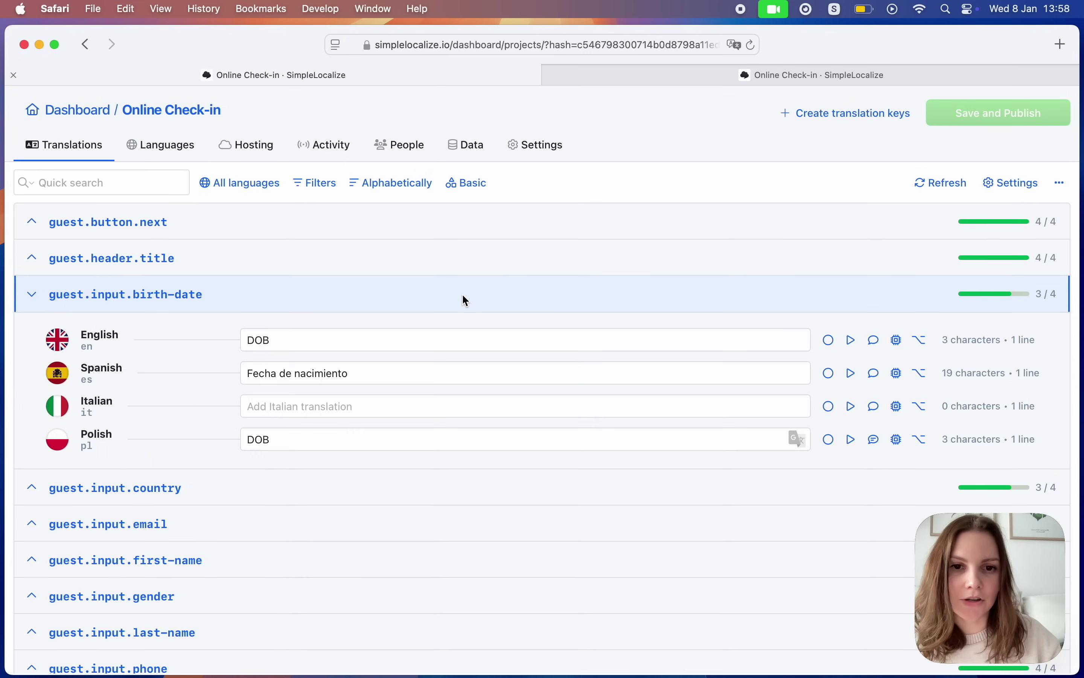
left_click(878, 440)
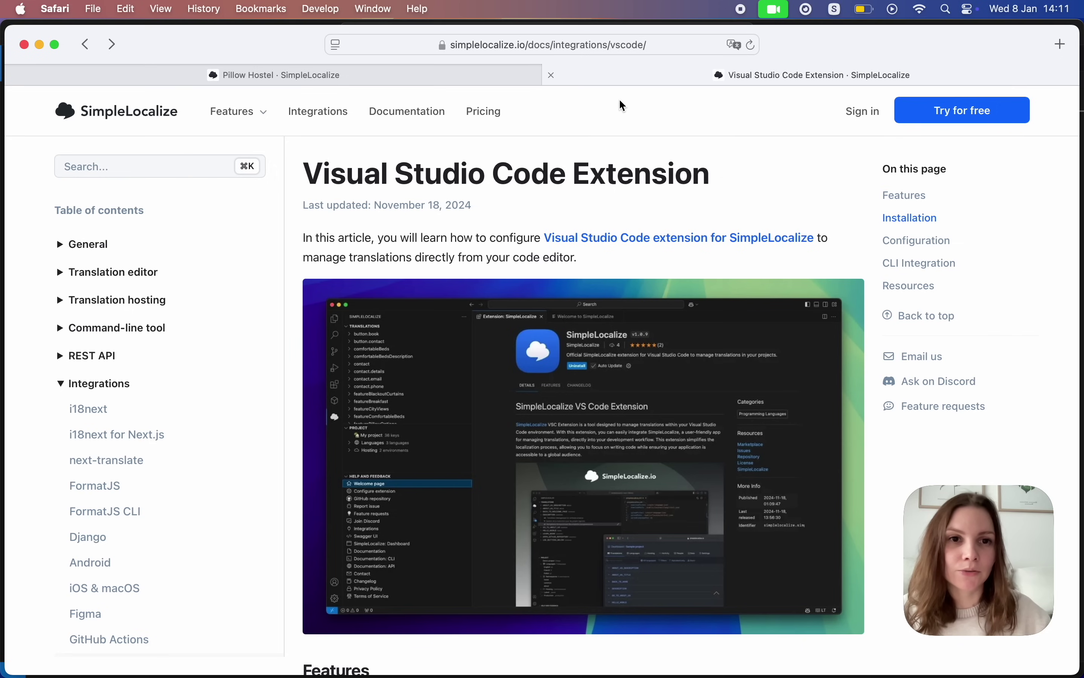
Install the SimpleLocalize extension from the VS Code marketplace and start configuring it from its sidebar
key("super+Tab")
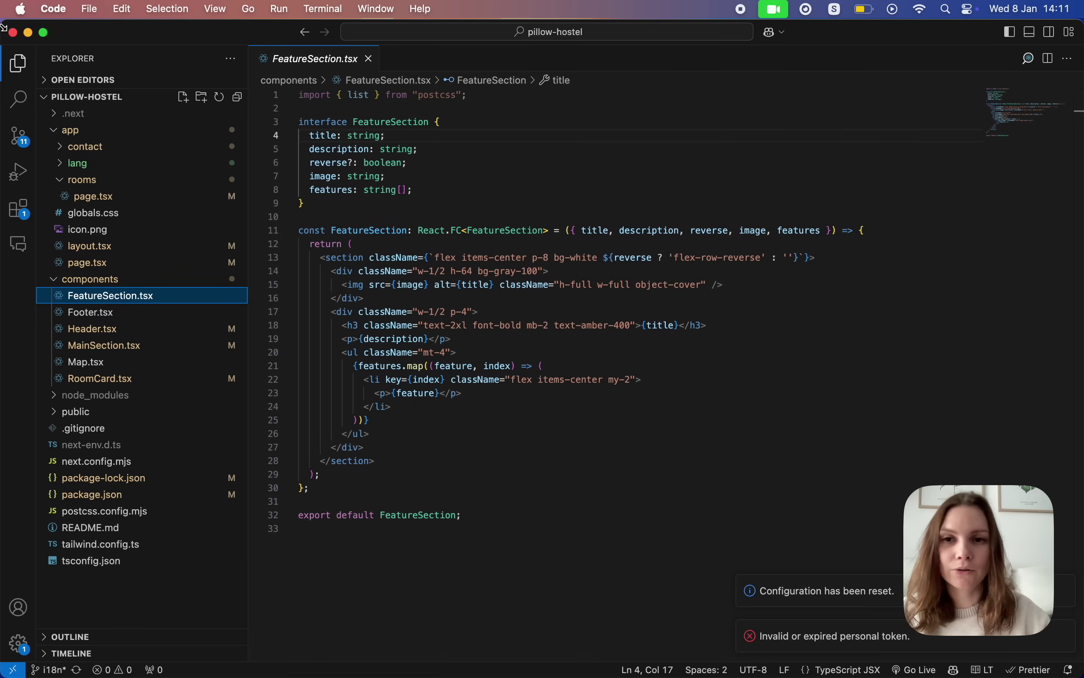
left_click(19, 209)
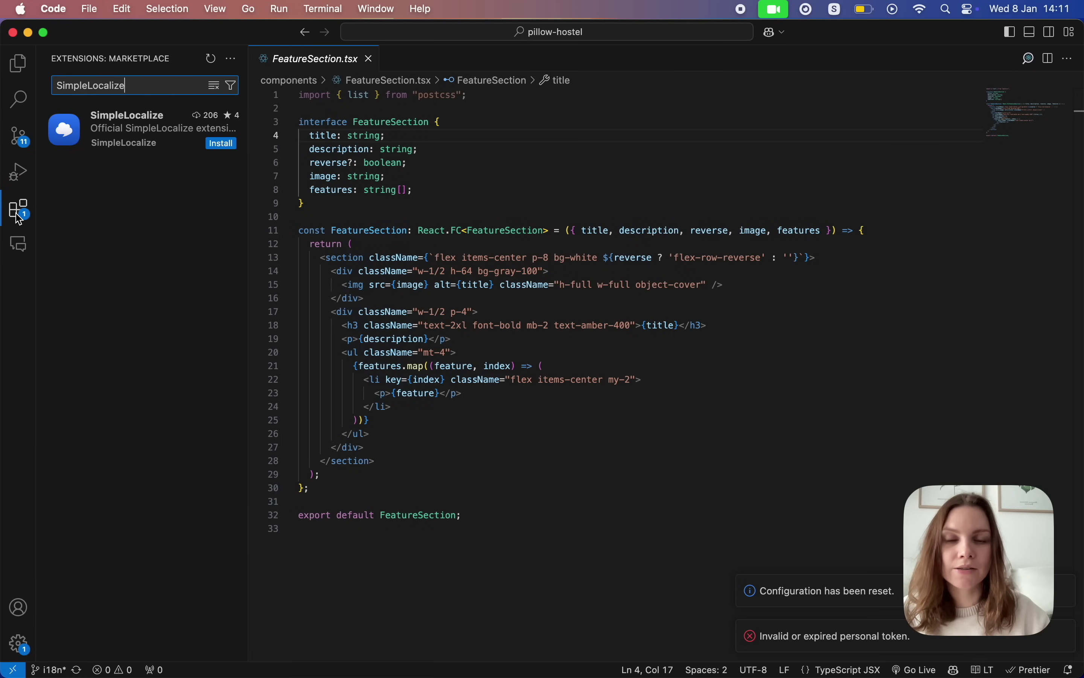
left_click(227, 146)
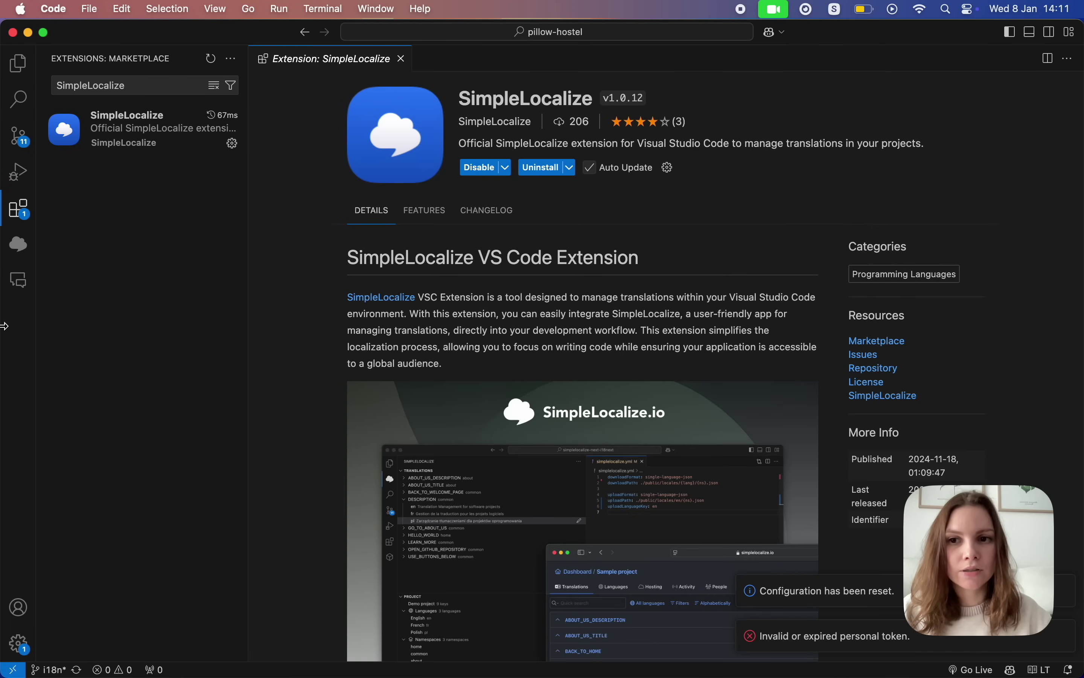
left_click(20, 254)
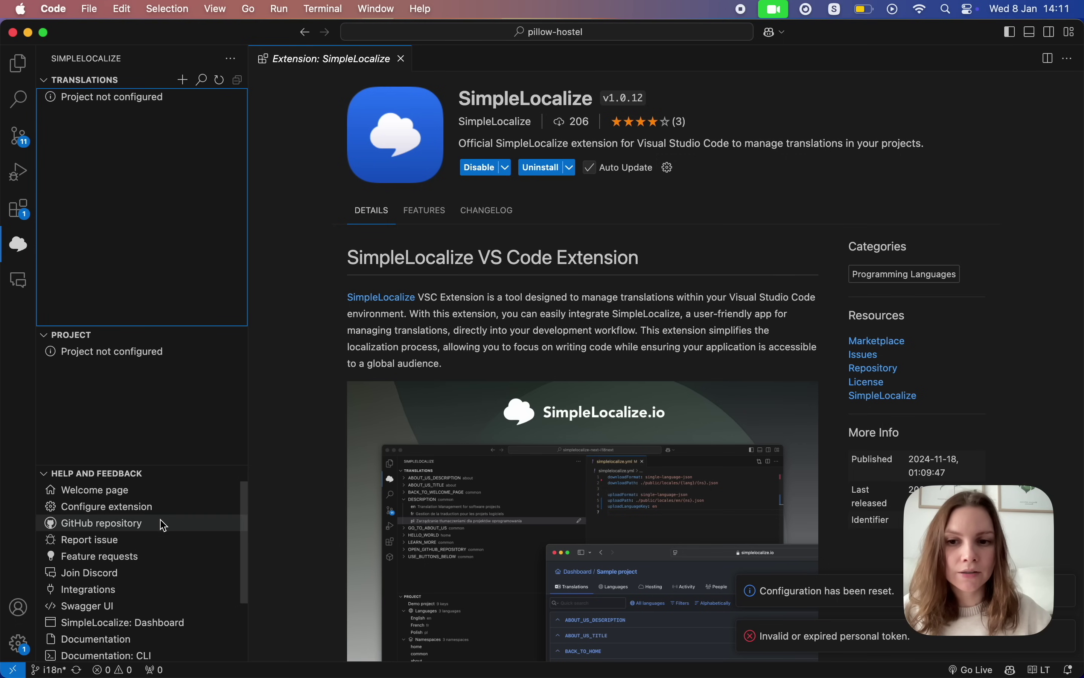
left_click(134, 512)
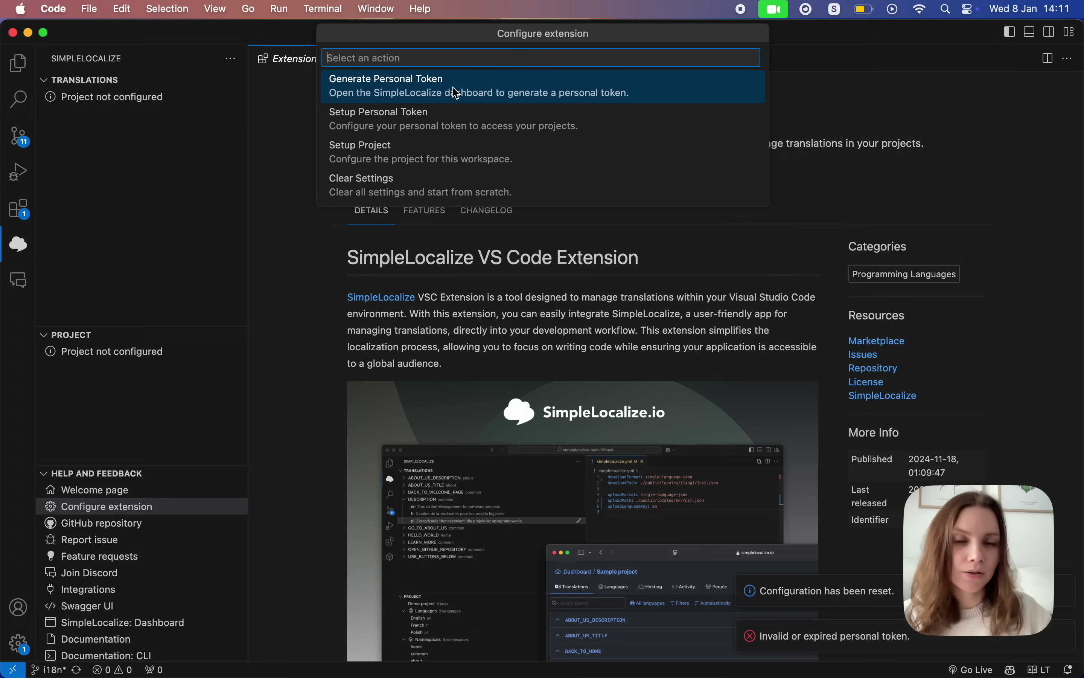
On the dashboard security page, generate a personal token described 'VSC' and copy it
left_click(419, 93)
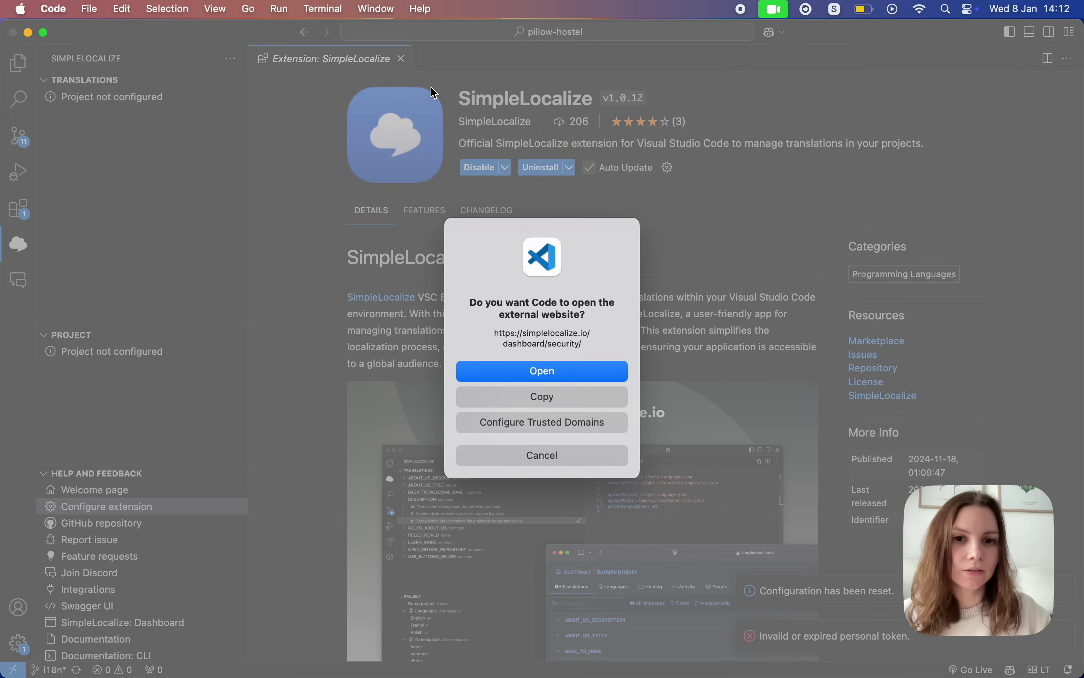
left_click(539, 373)
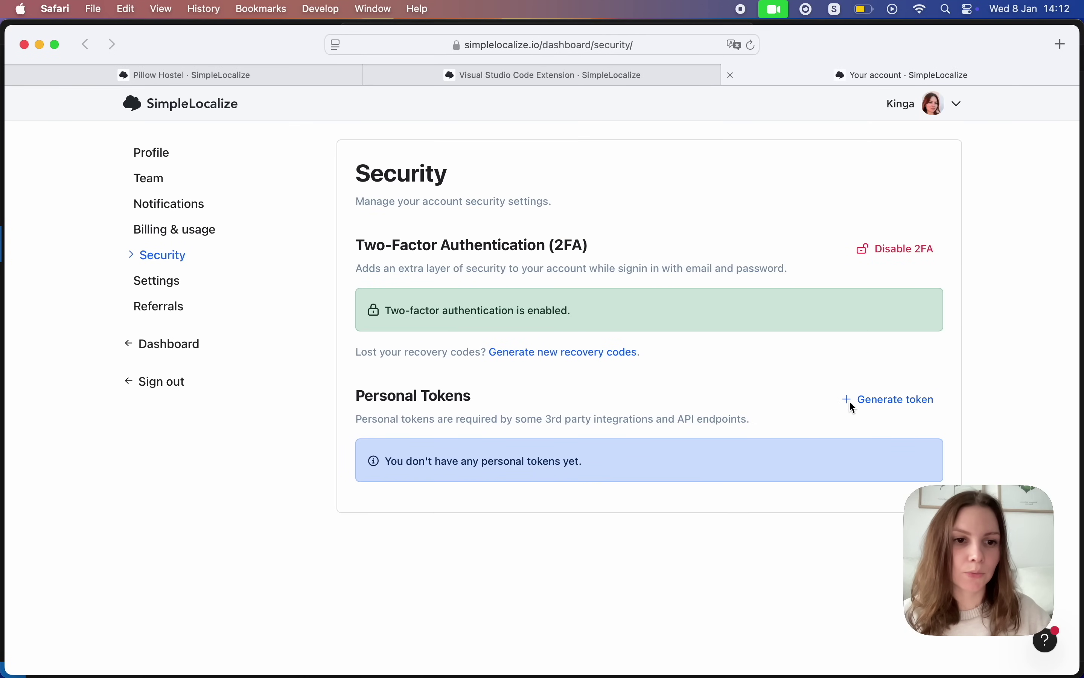
left_click(850, 402)
left_click(443, 202)
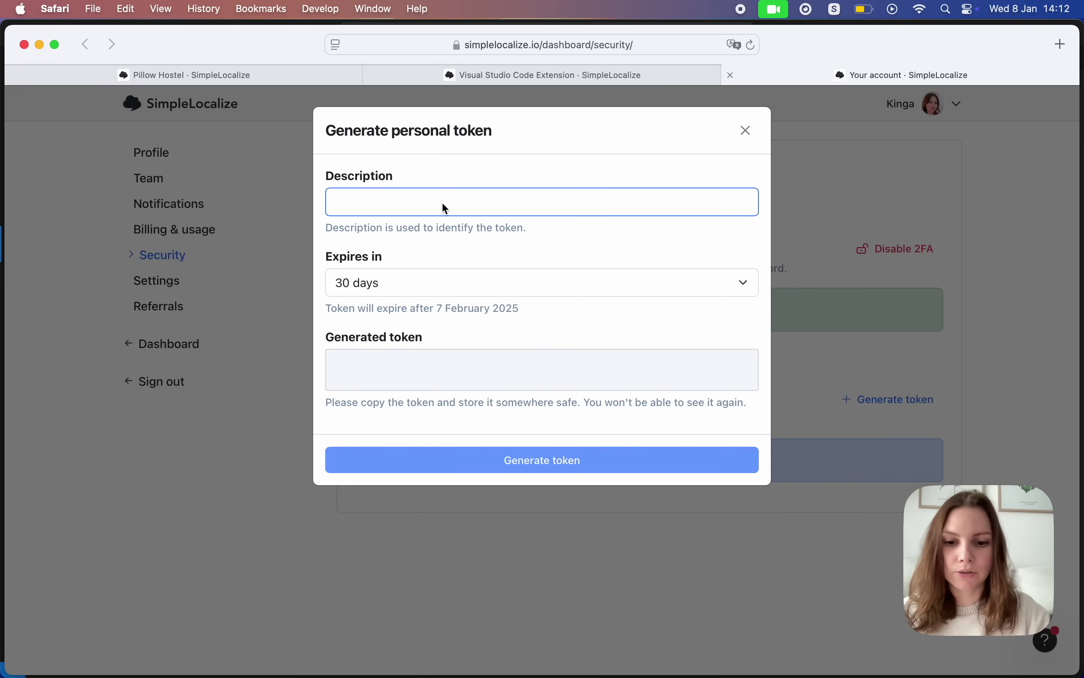
type("VSC")
left_click(456, 466)
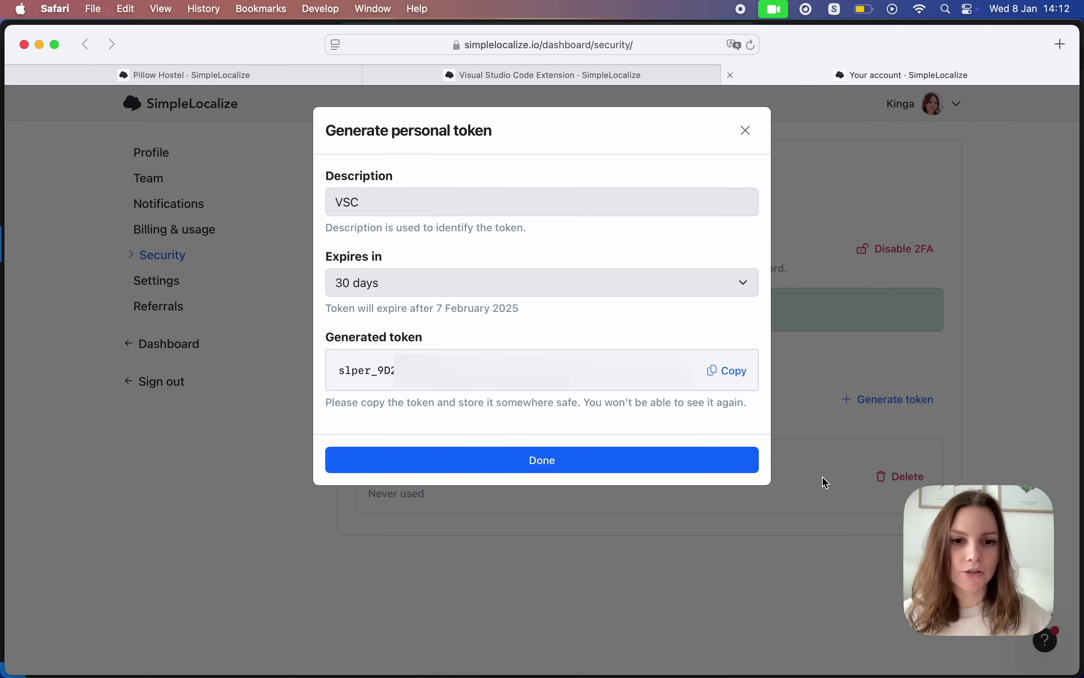
left_click(719, 370)
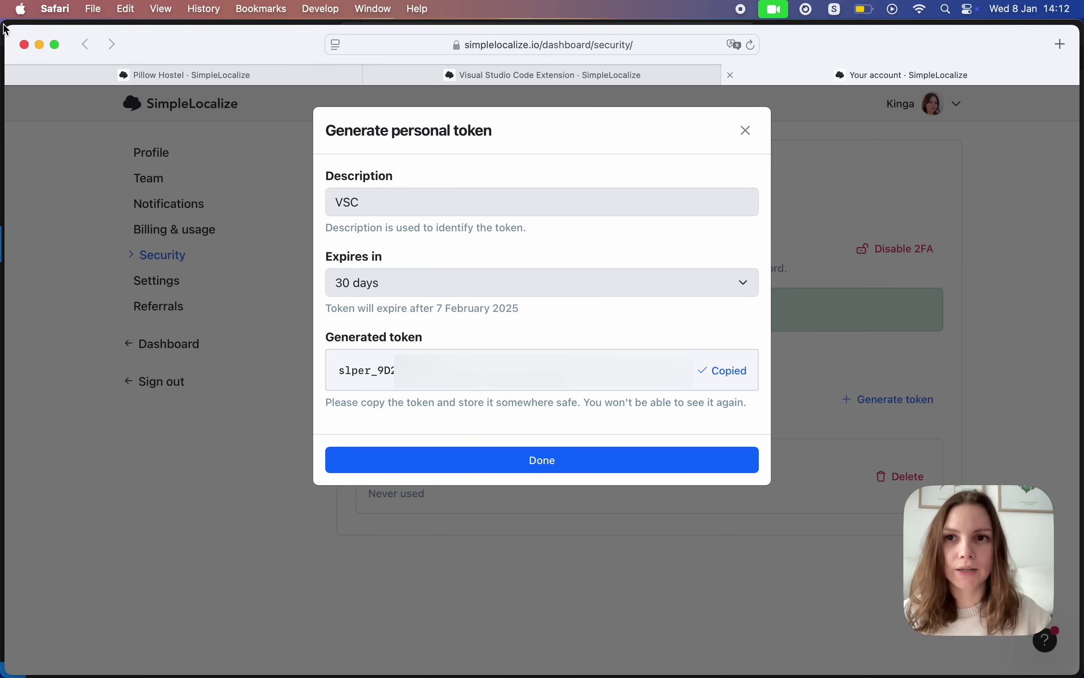
Enter the copied token via Setup Personal Token in VS Code and link the Pillow Hostel project
key("super+Tab")
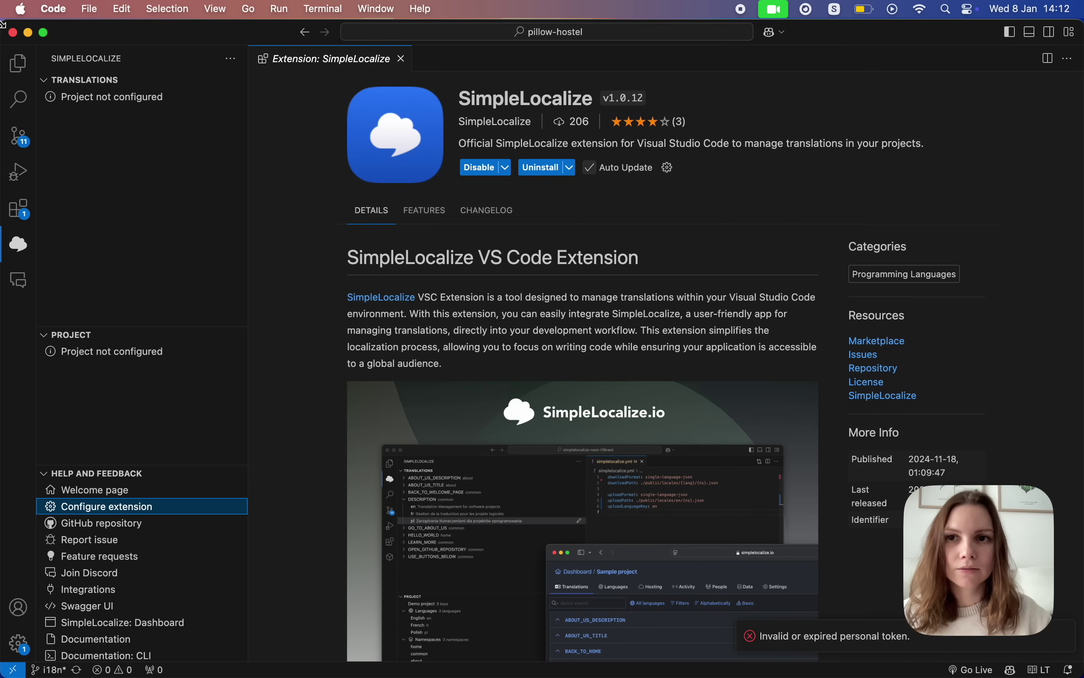
left_click(128, 511)
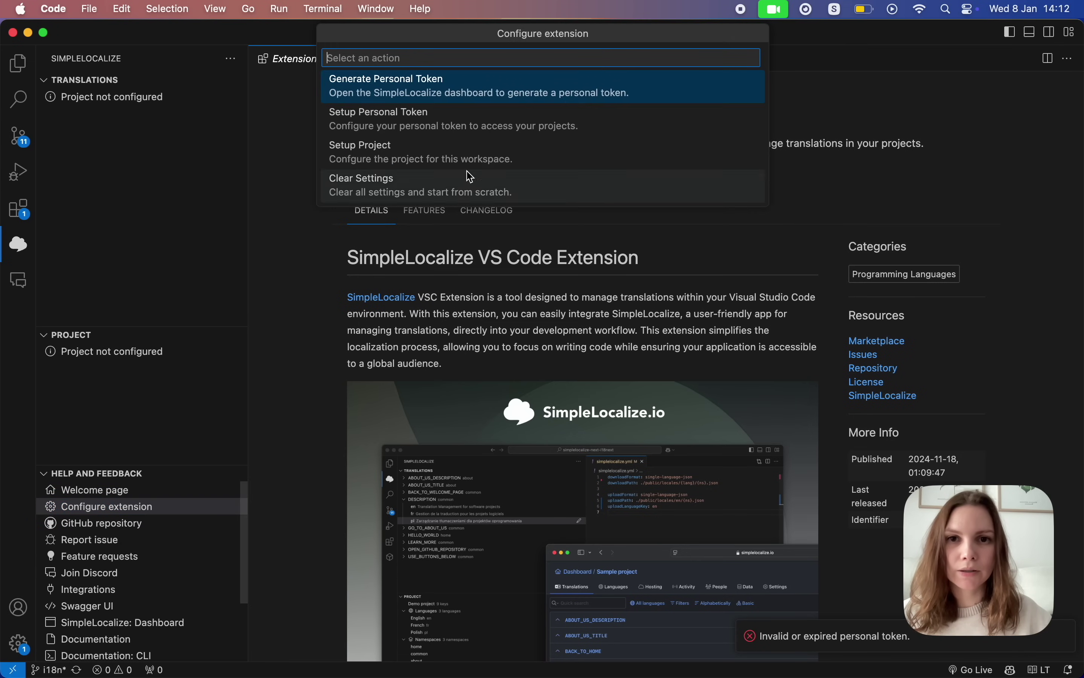
left_click(439, 131)
key("super+v")
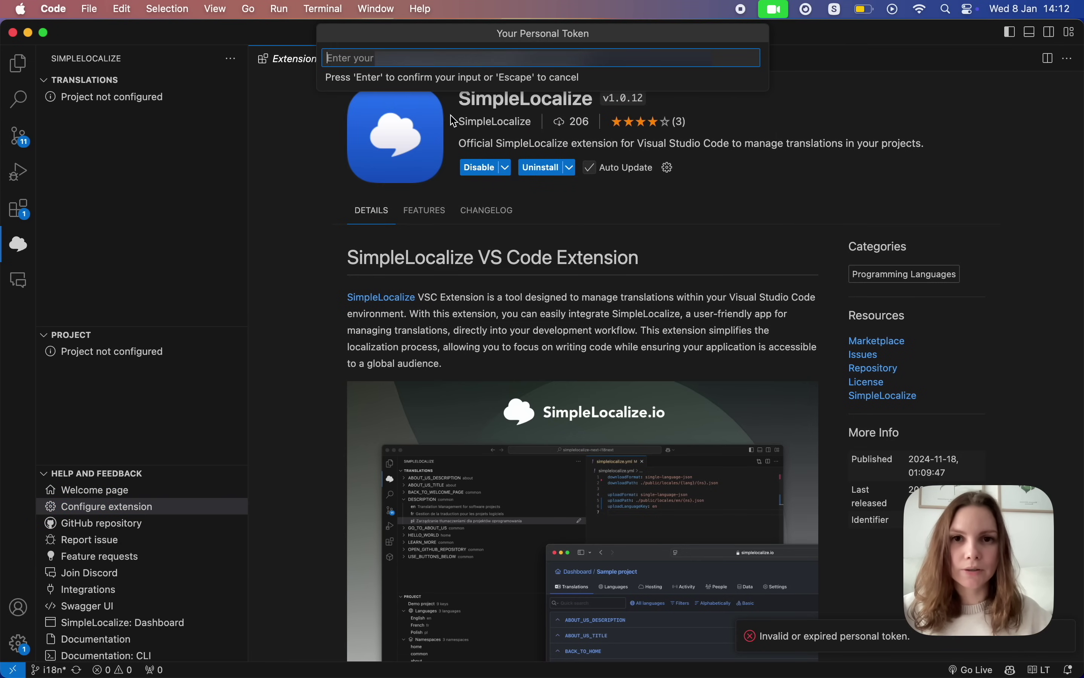
key("Return")
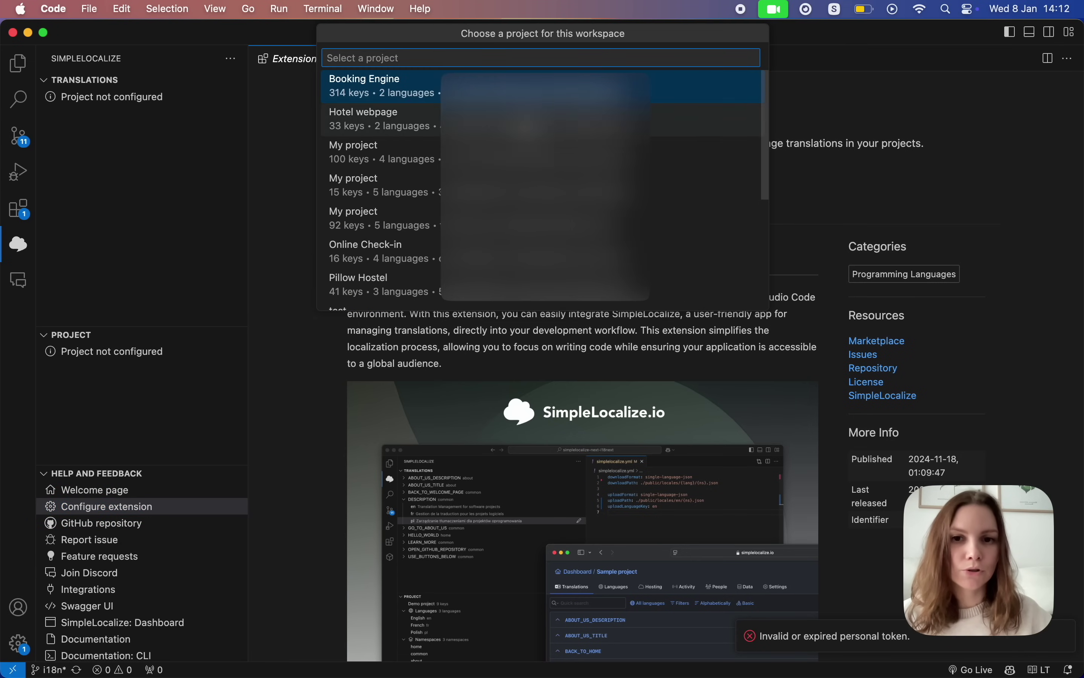
scroll(537, 229, "down", 2)
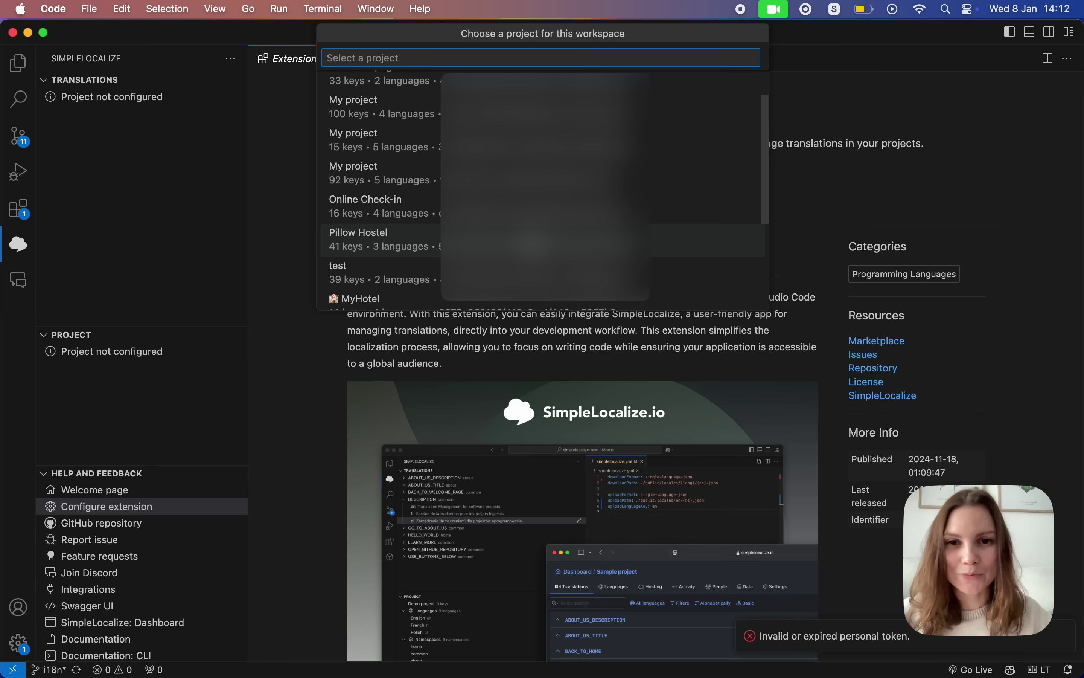
left_click(513, 245)
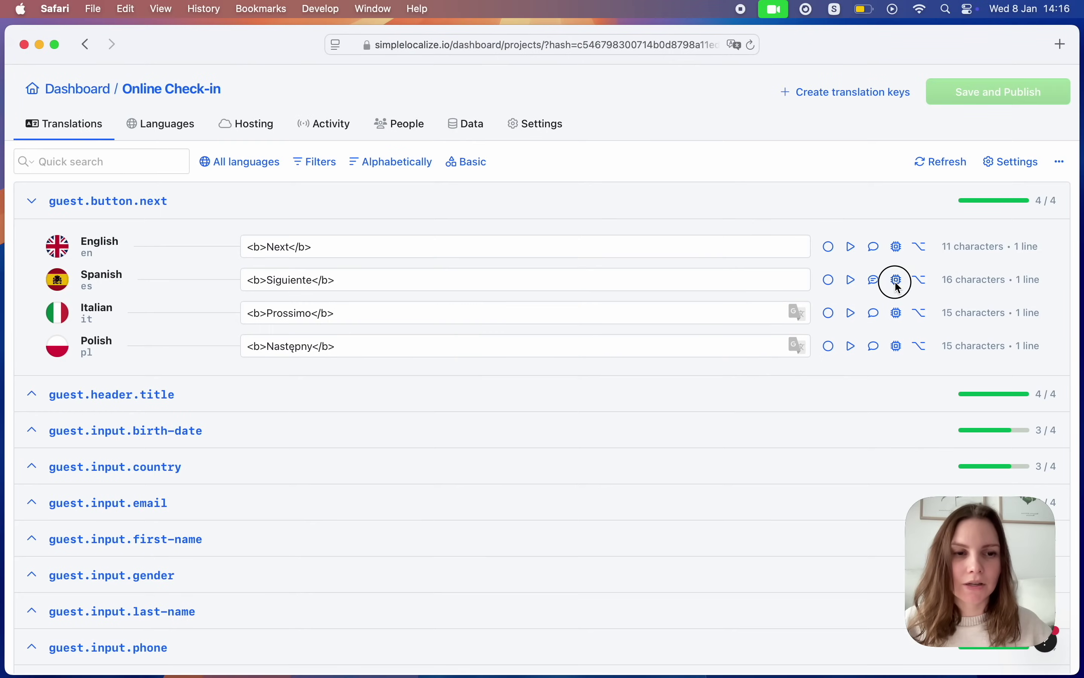
Show translation memory matches for the Spanish guest.button.next text
left_click(897, 280)
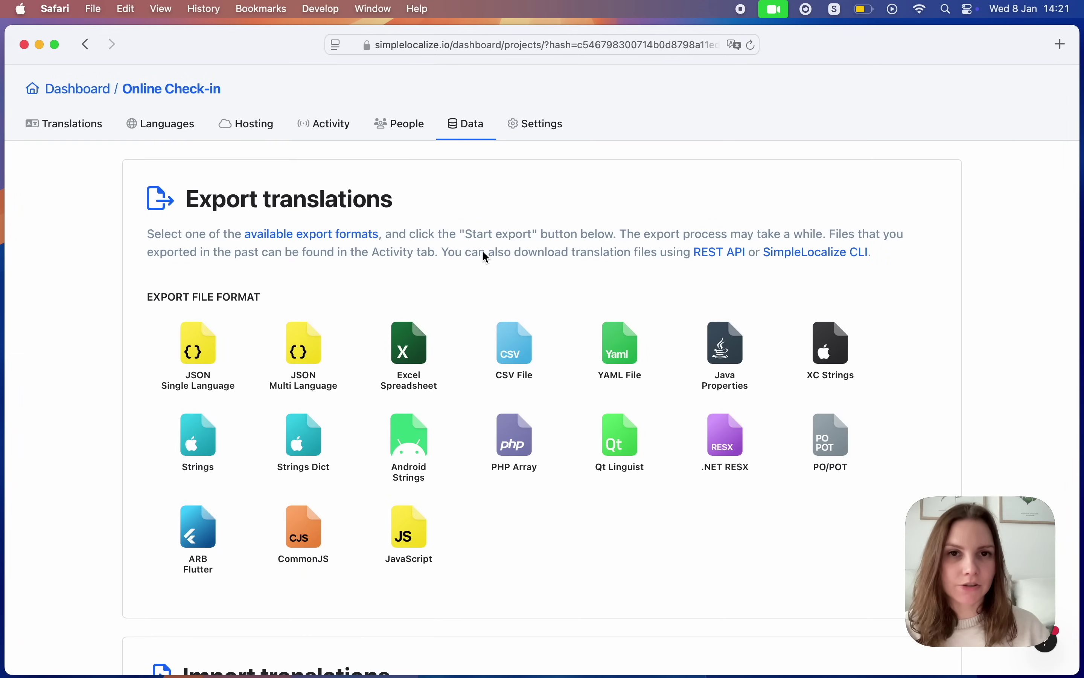
Choose the Excel Spreadsheet export format with Include tags and Include characters limit enabled
left_click(404, 341)
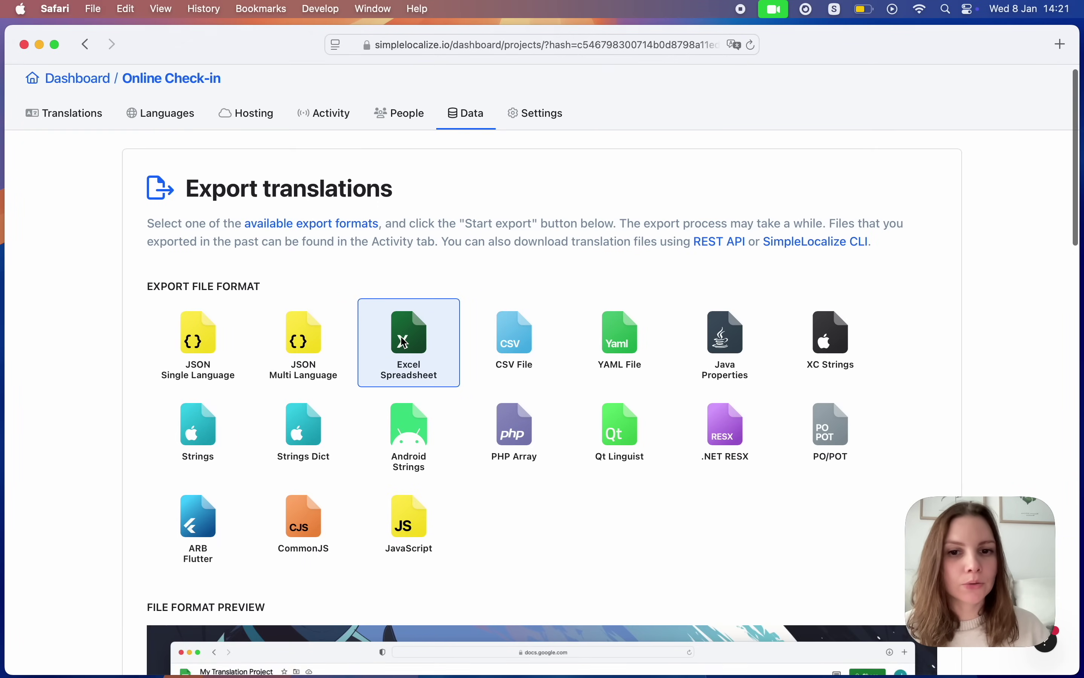
scroll(404, 341, "down", 15)
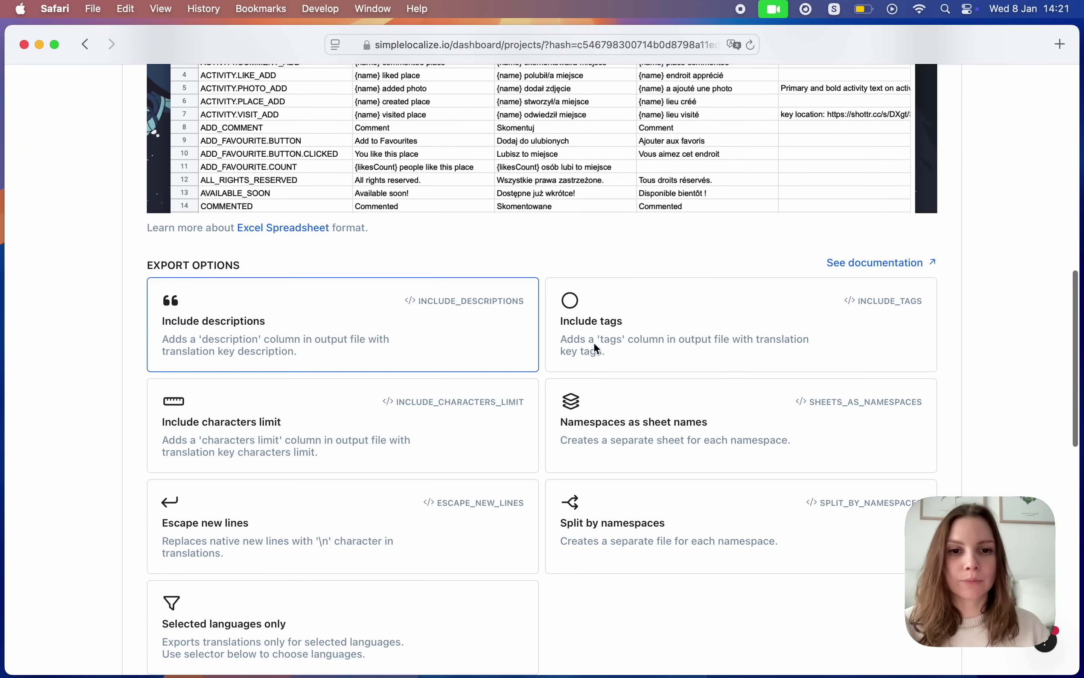
left_click(603, 338)
left_click(451, 432)
scroll(452, 436, "down", 1)
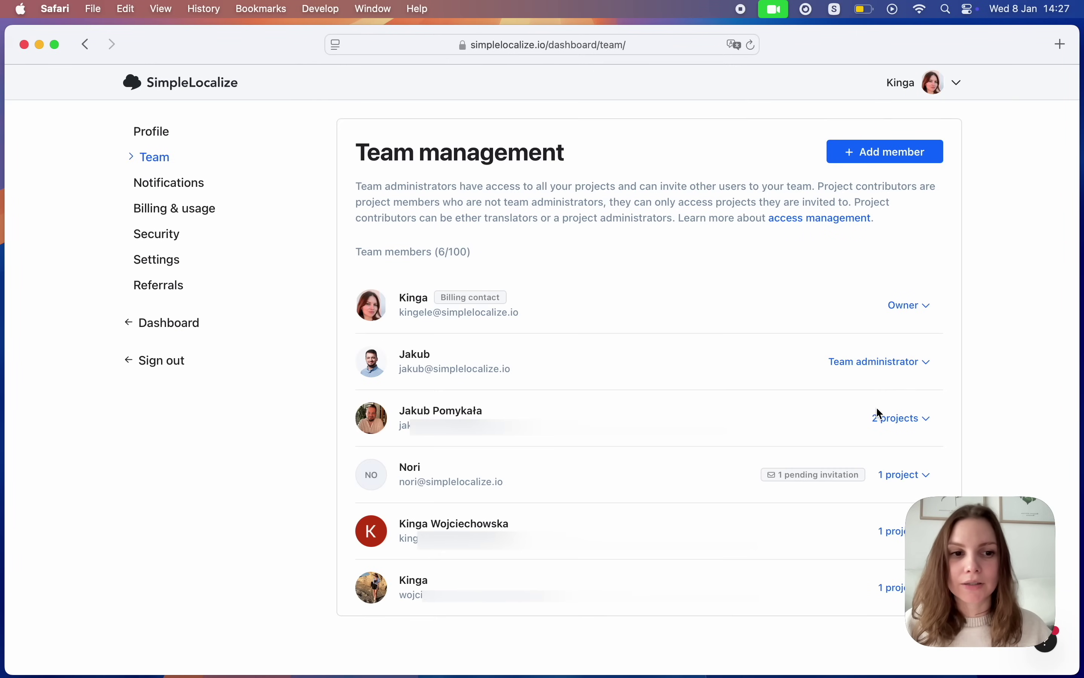
Choose Manage access from the team member's '2 projects' dropdown
left_click(884, 417)
left_click(905, 482)
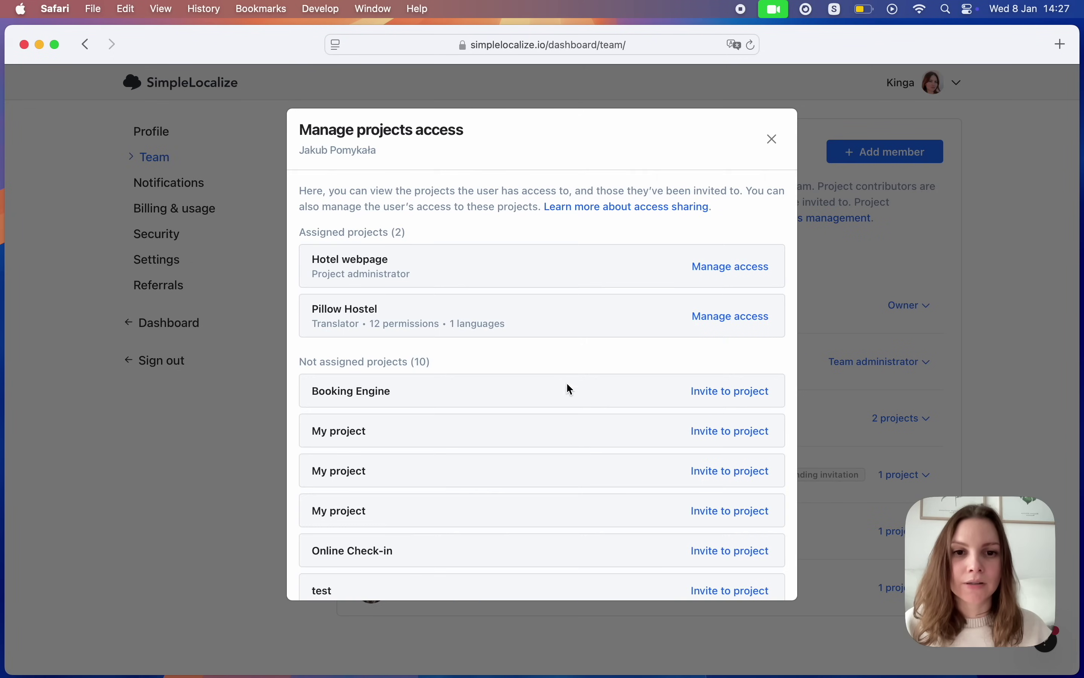